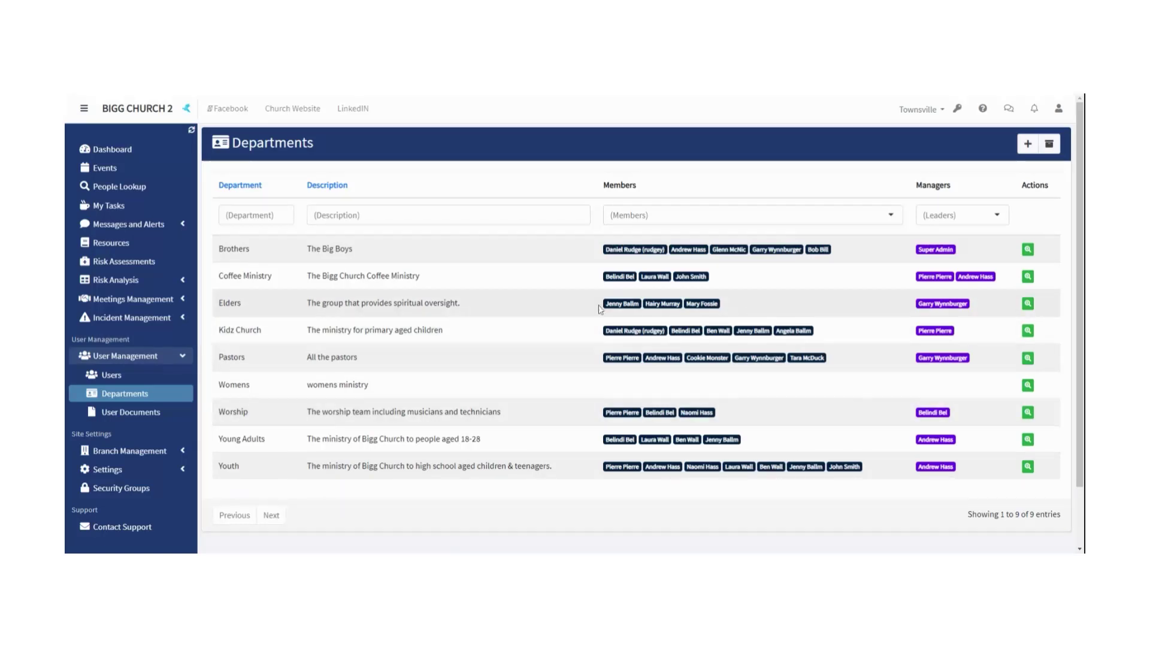
Step: Look at a department member's user profile, then go back to the Departments list
click(773, 259)
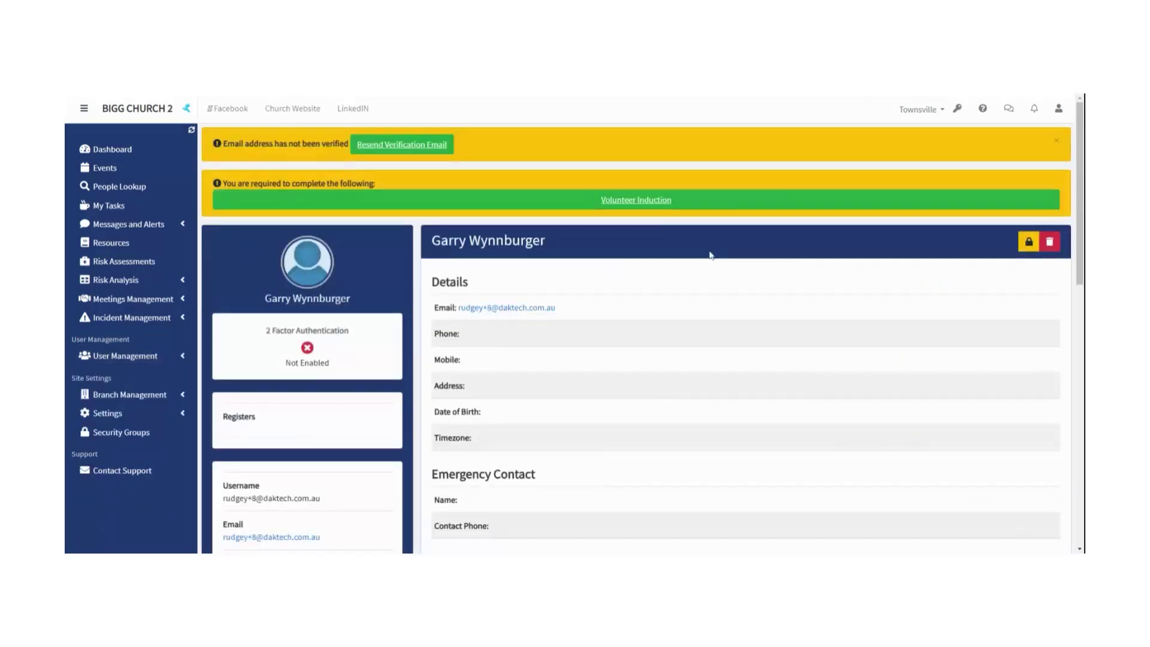
scroll(551, 302, down, 5)
scroll(509, 299, up, 5)
key(alt+Left)
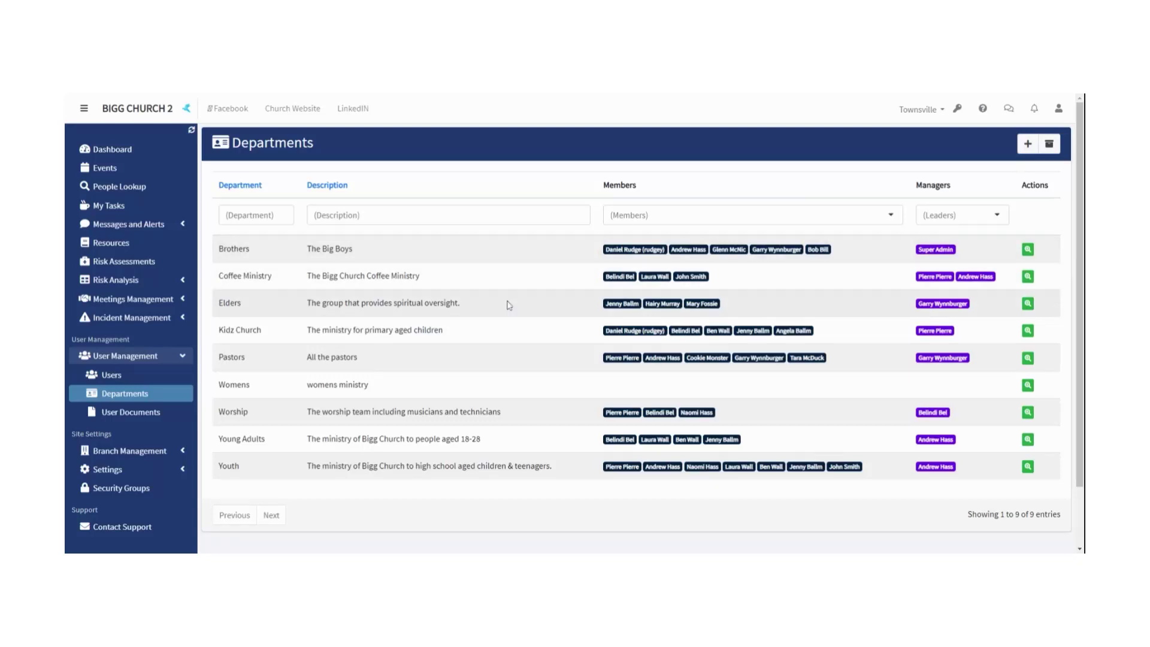
click(1028, 276)
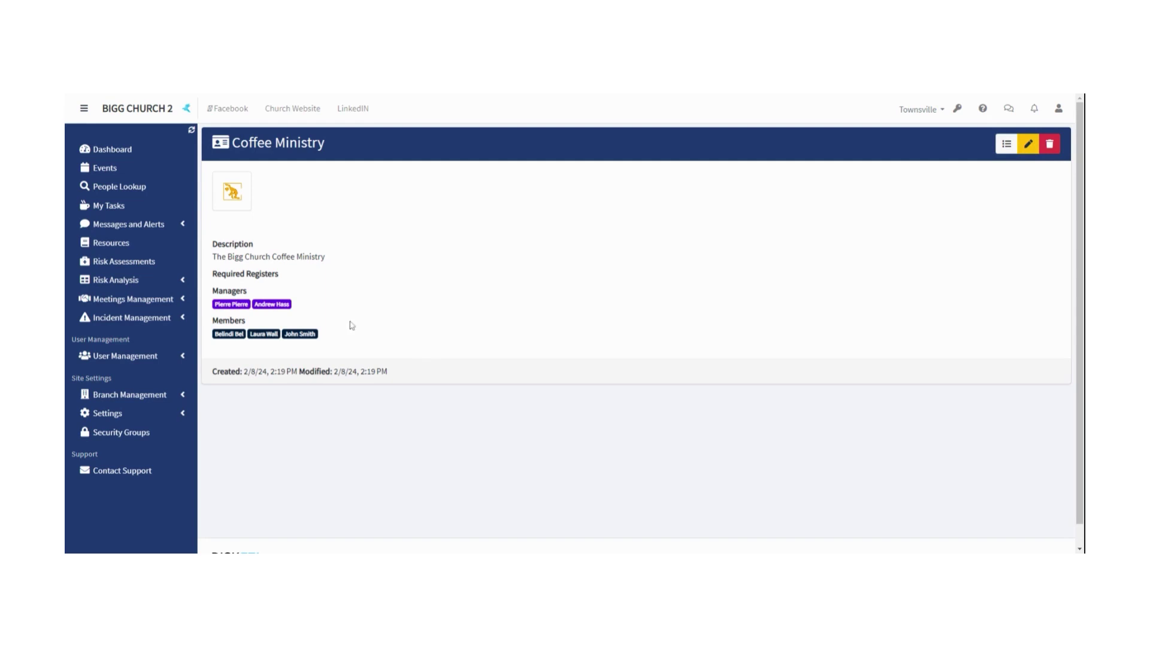
Step: Edit Coffee Ministry and add Volunteer Induction as a required register
click(1028, 145)
click(290, 273)
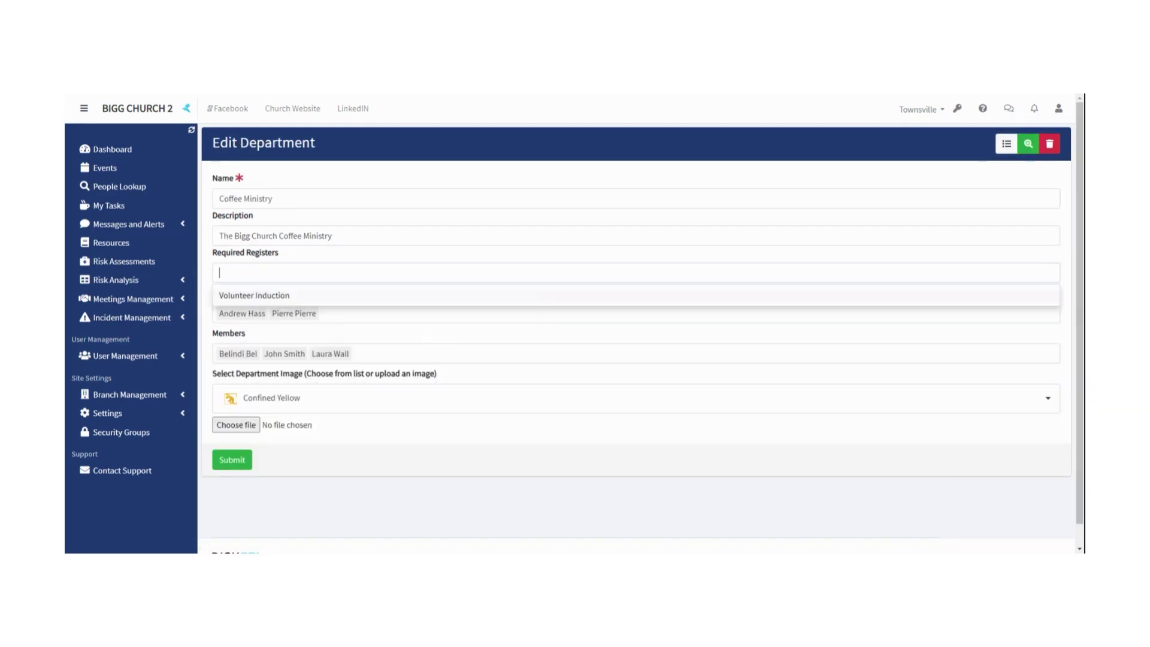
click(279, 297)
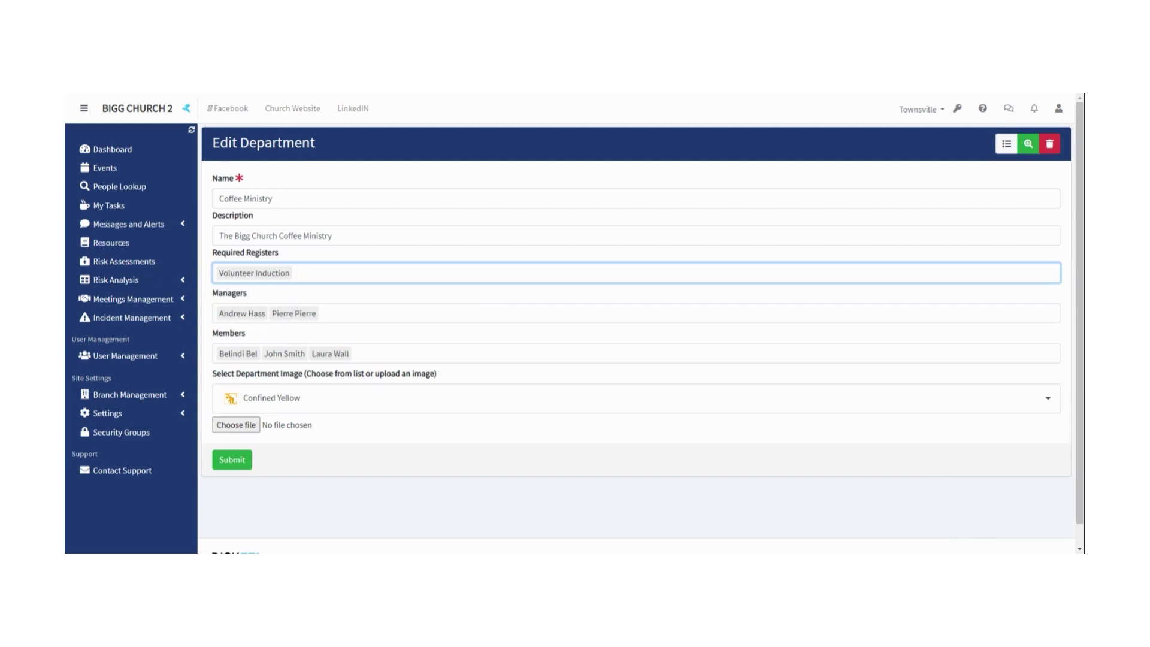
Step: Swap one Coffee Ministry manager: add a new manager and remove the outgoing one
click(371, 314)
click(290, 367)
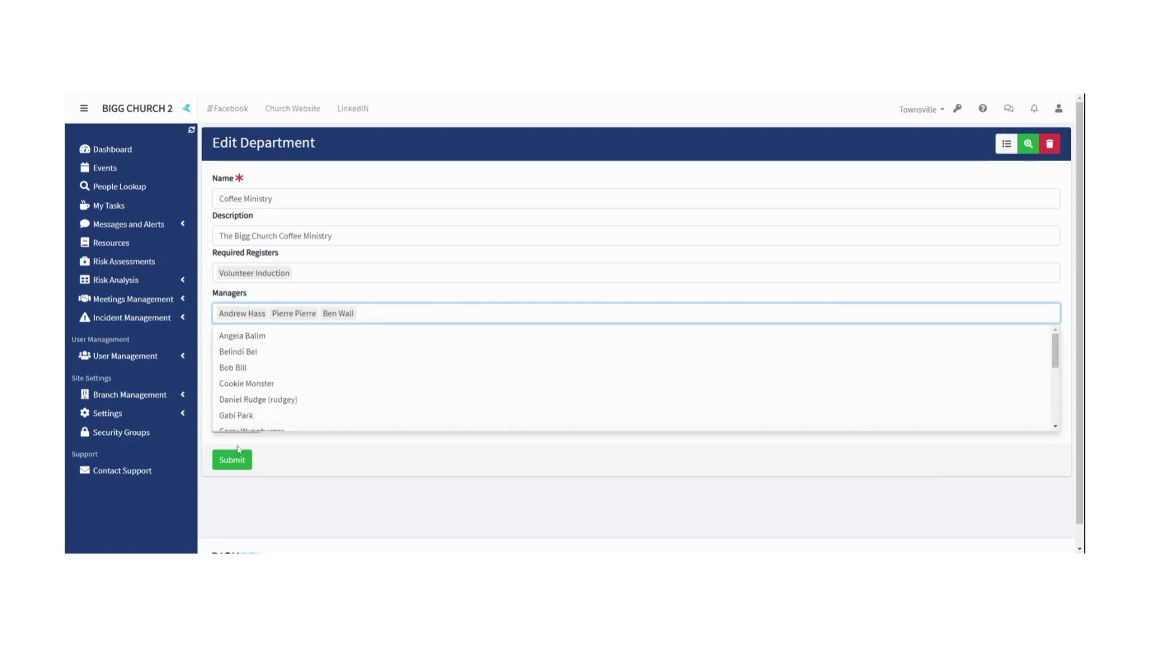
click(294, 314)
key(BackSpace)
key(Escape)
Step: Add a fourth member to Coffee Ministry's Members list
click(276, 360)
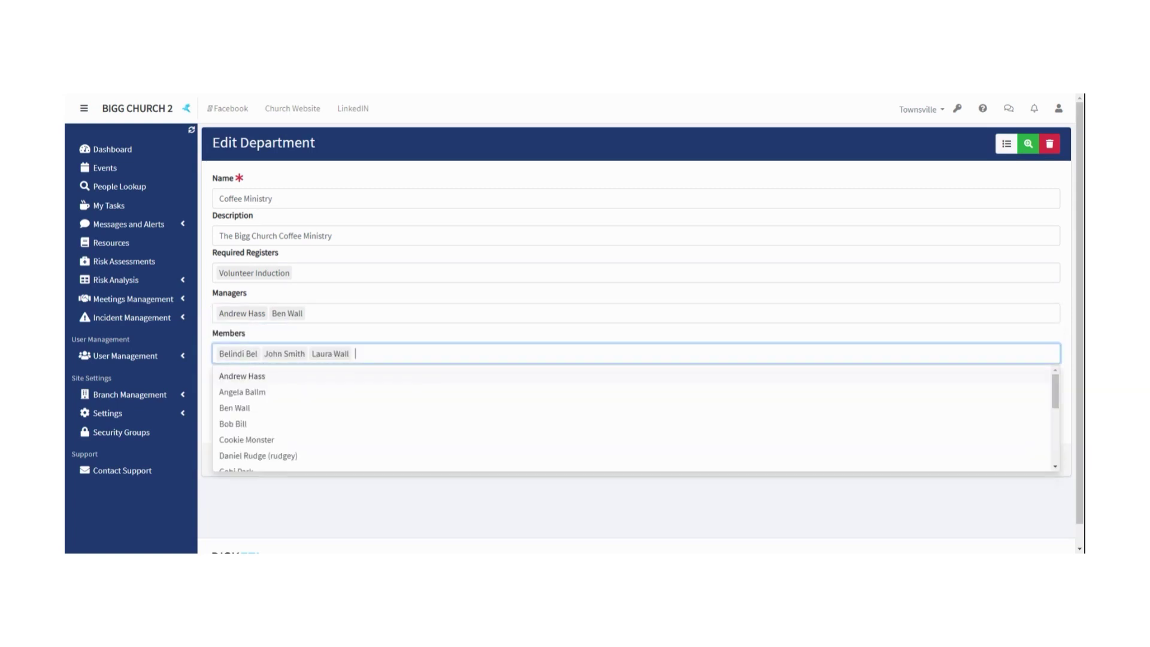
click(340, 423)
click(462, 486)
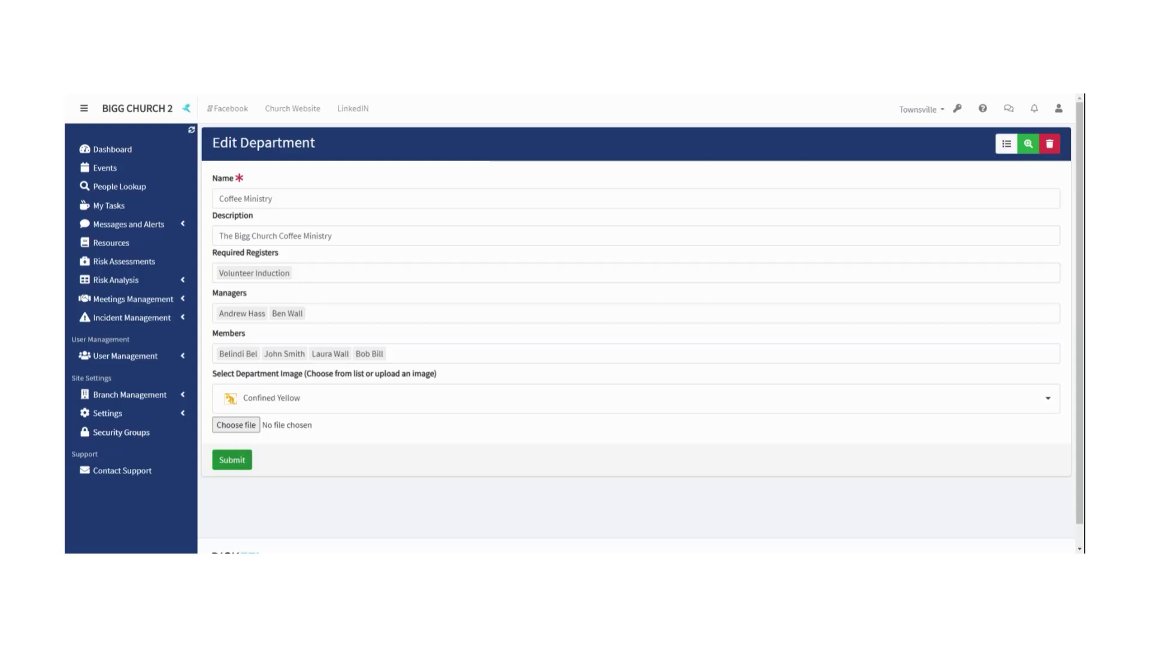
Step: Submit the Coffee Ministry edits and review its new manager and four members in the Departments table
click(233, 460)
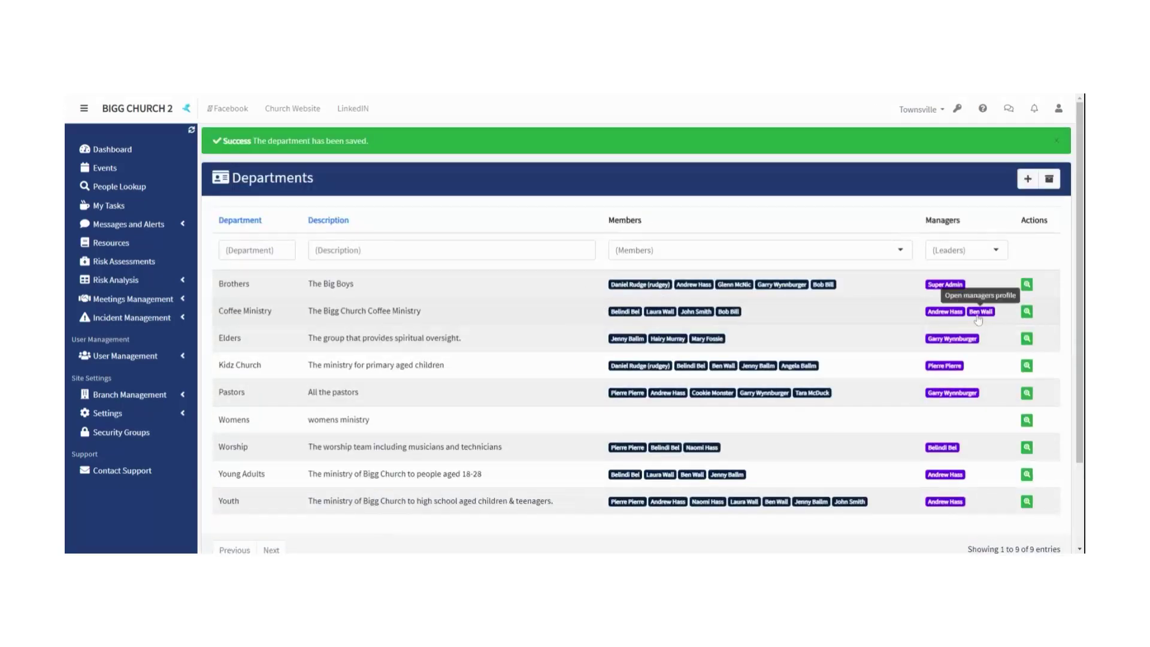
scroll(501, 297, down, 1)
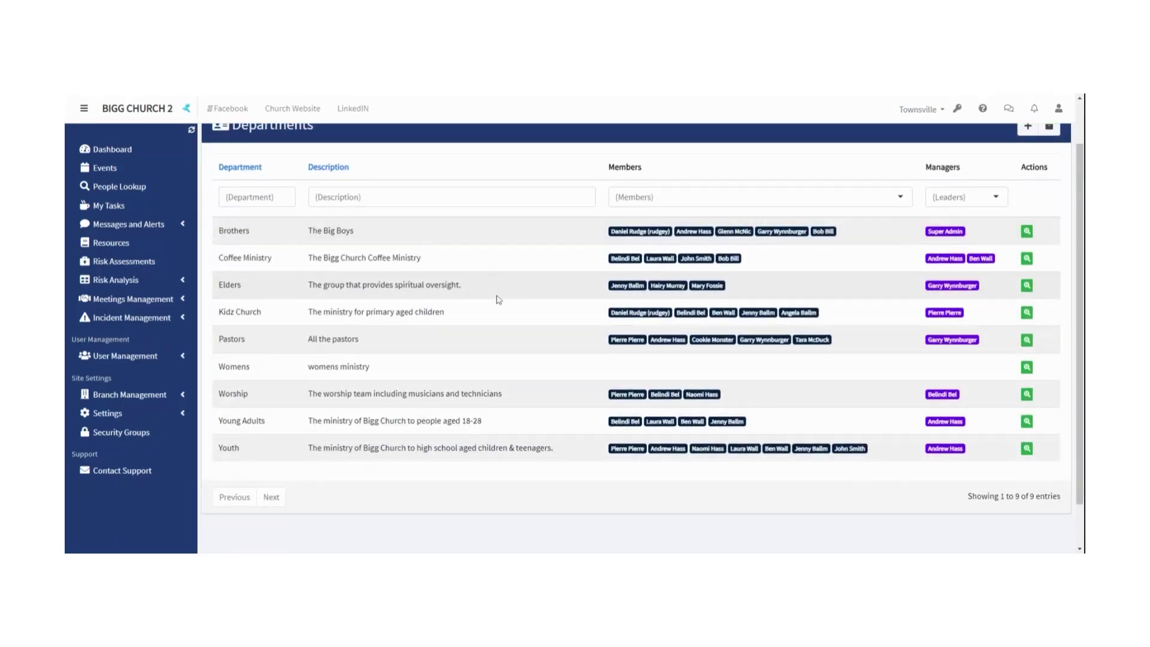
scroll(498, 299, up, 1)
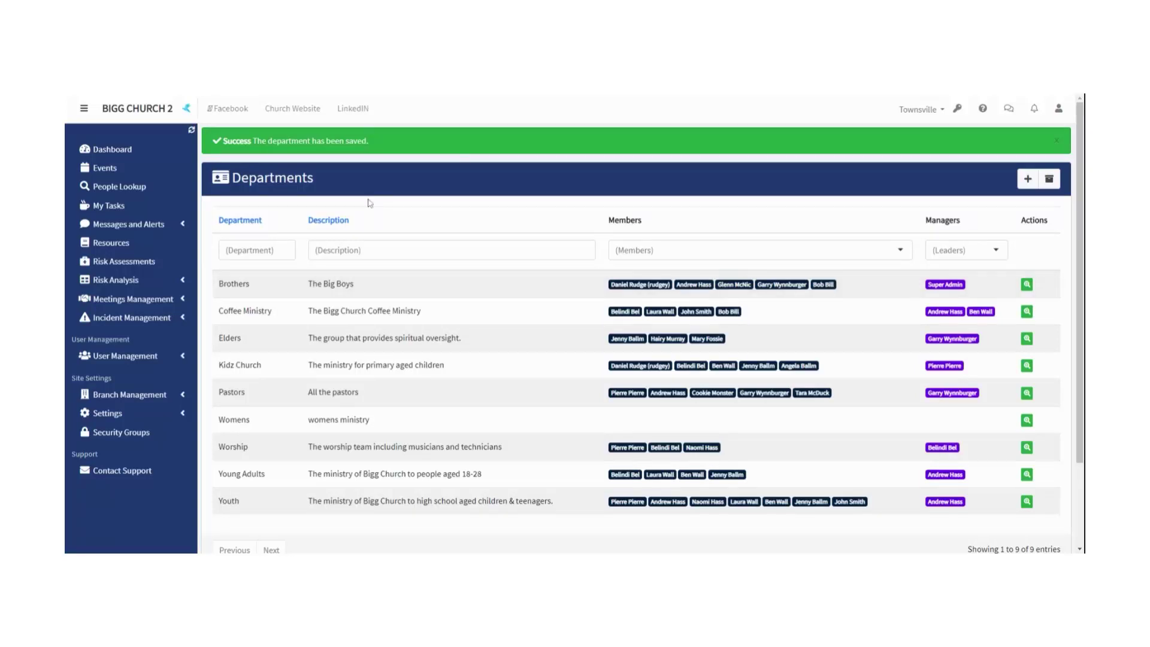
scroll(290, 293, down, 3)
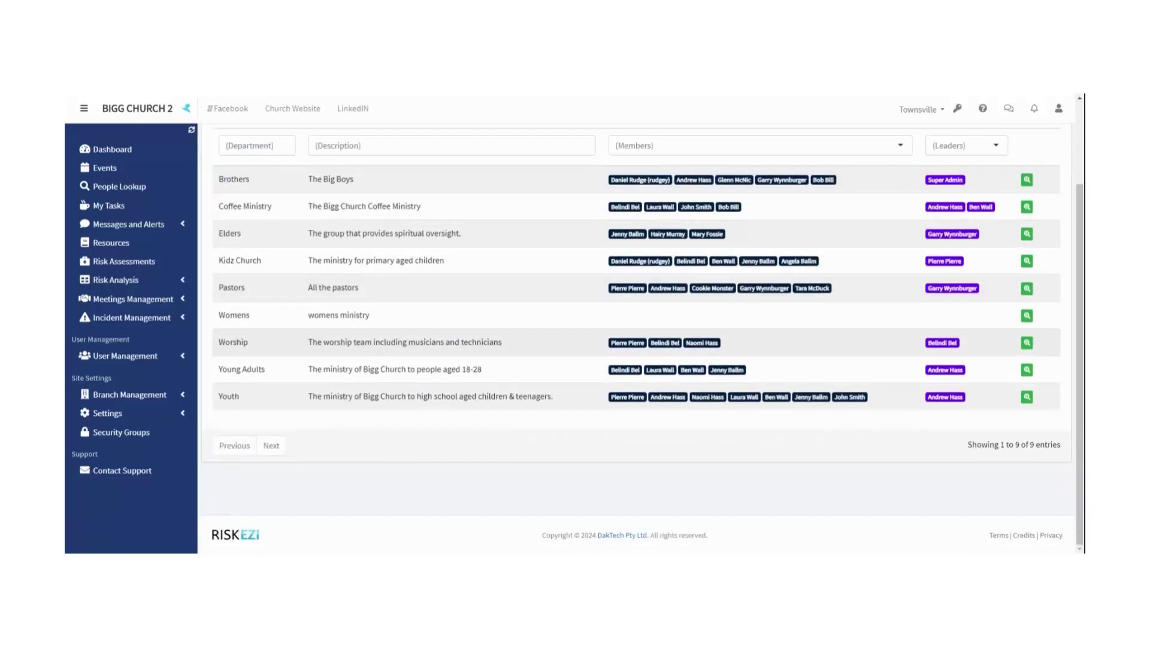
scroll(892, 299, up, 3)
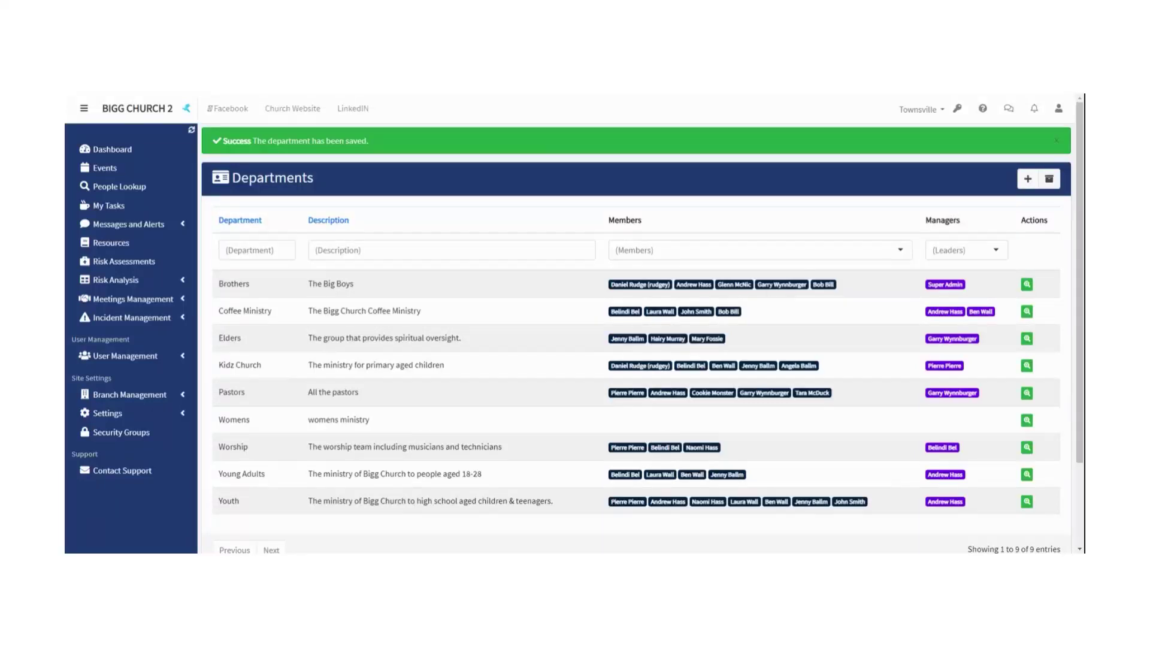
scroll(371, 339, down, 1)
Step: Open the Brothers department page to delete it
click(1026, 285)
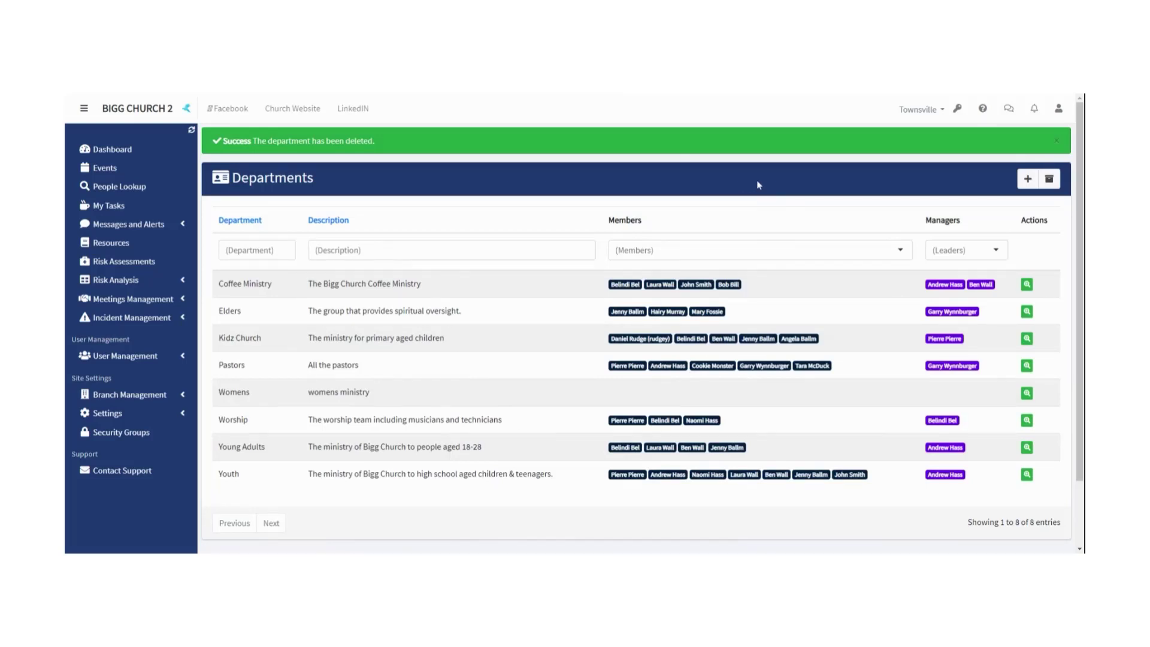
Step: Show the Deleted Departments page listing Brothers and Young Adults
click(1048, 185)
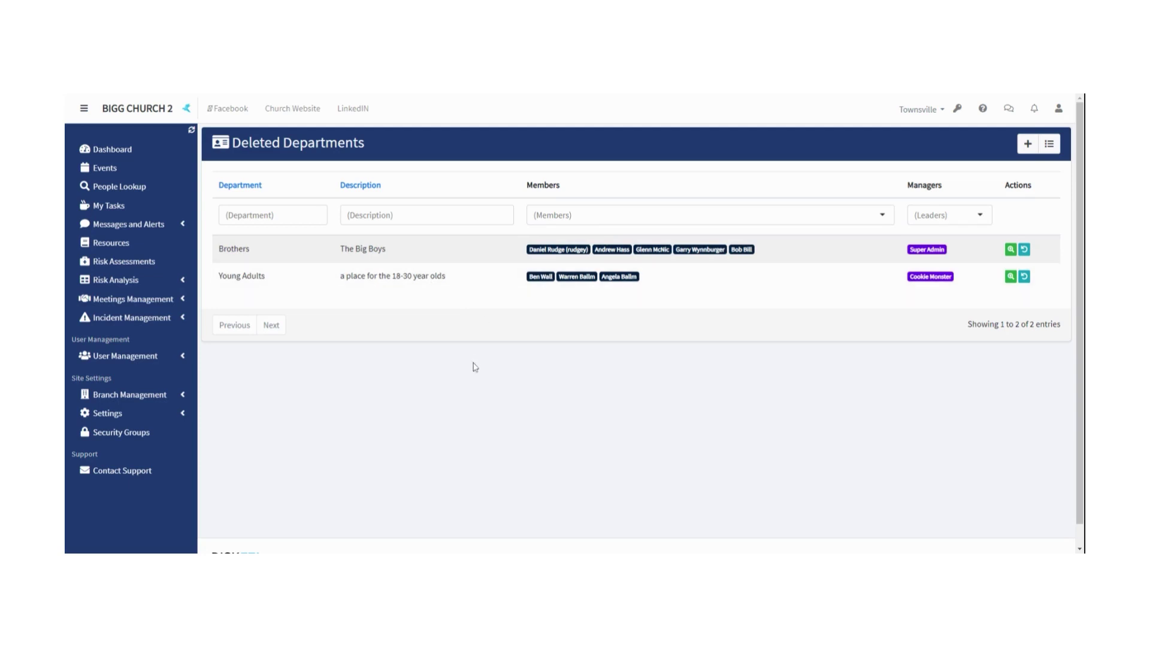
Step: Restore the Brothers department and check it is back in the Departments list
click(1025, 250)
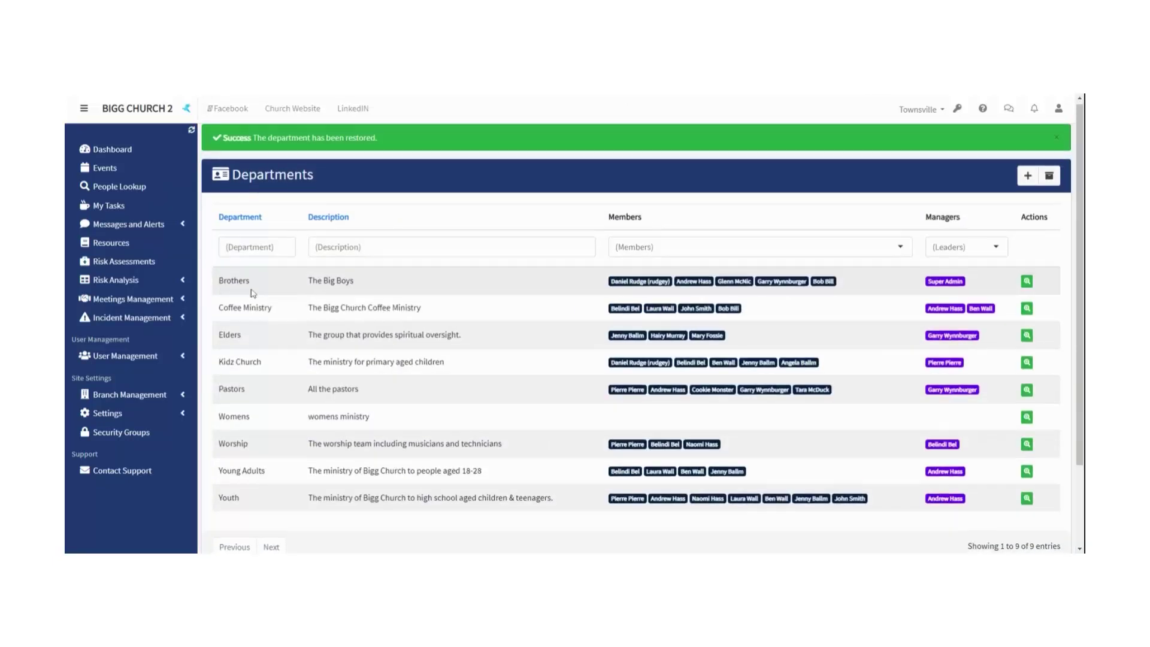
scroll(251, 292, down, 1)
scroll(253, 292, up, 1)
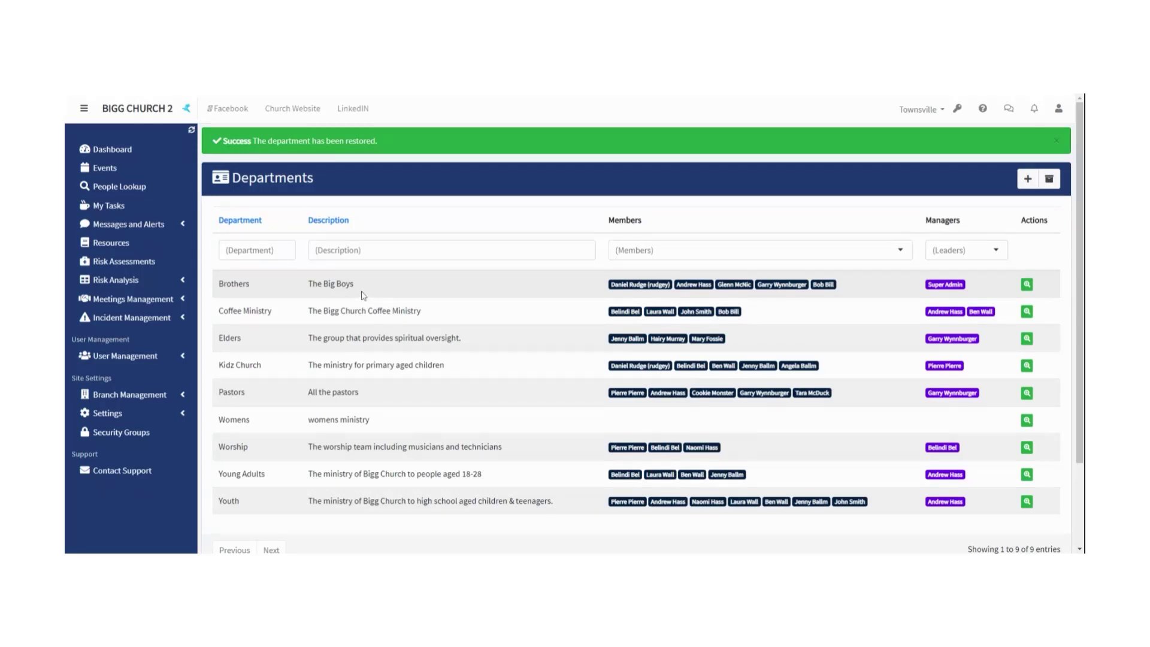
scroll(361, 297, down, 1)
scroll(359, 305, up, 1)
Step: Edit Coffee Ministry and add three more people to its Members
click(1027, 312)
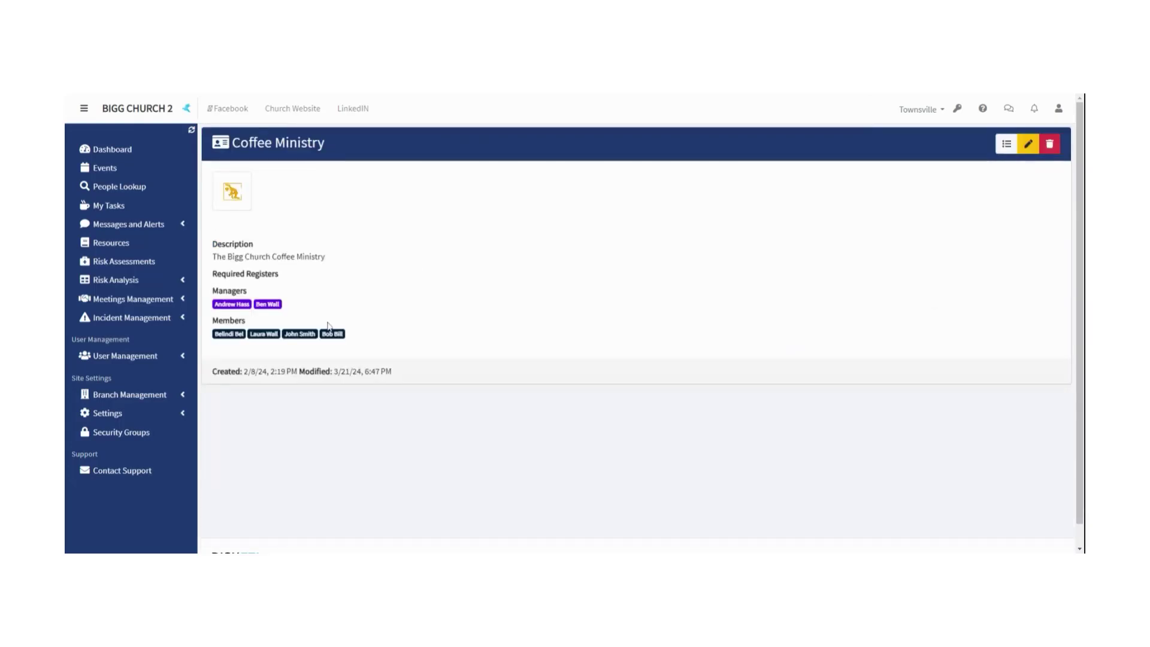
click(1028, 143)
scroll(437, 339, down, 1)
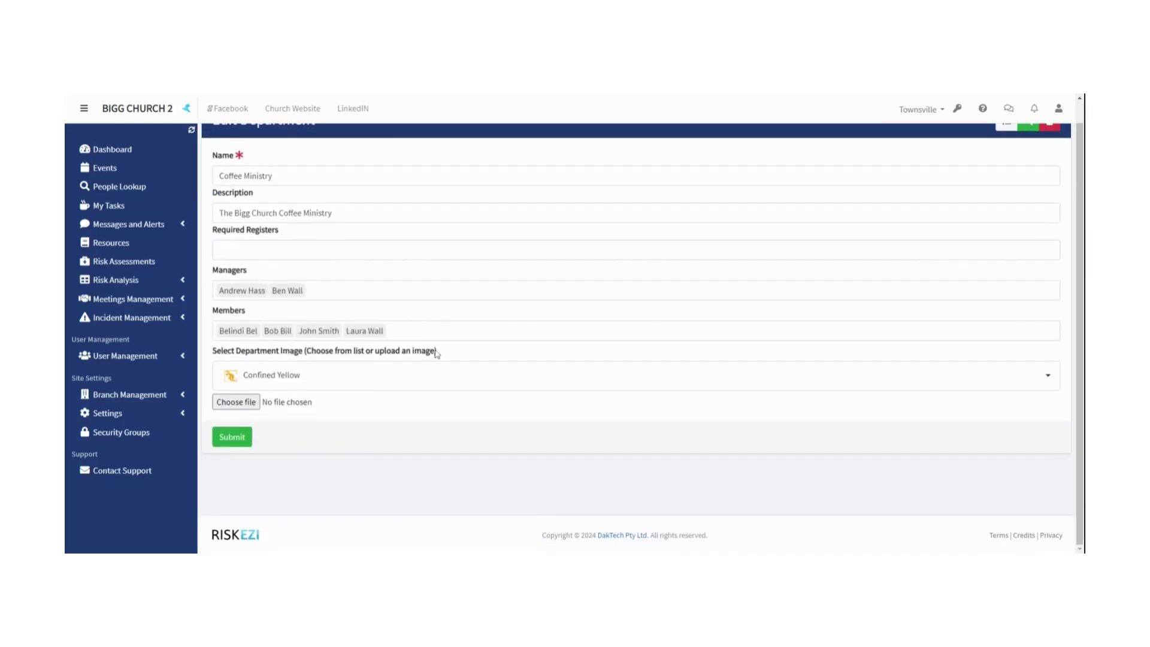
click(465, 335)
click(351, 387)
click(377, 419)
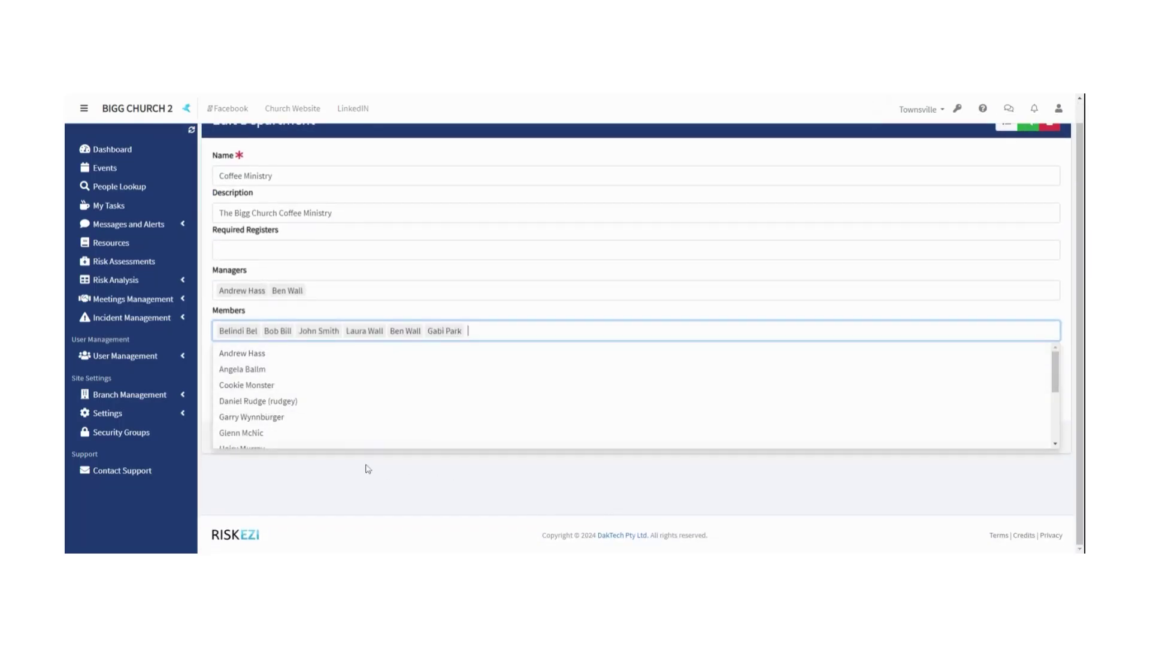
click(329, 433)
click(397, 507)
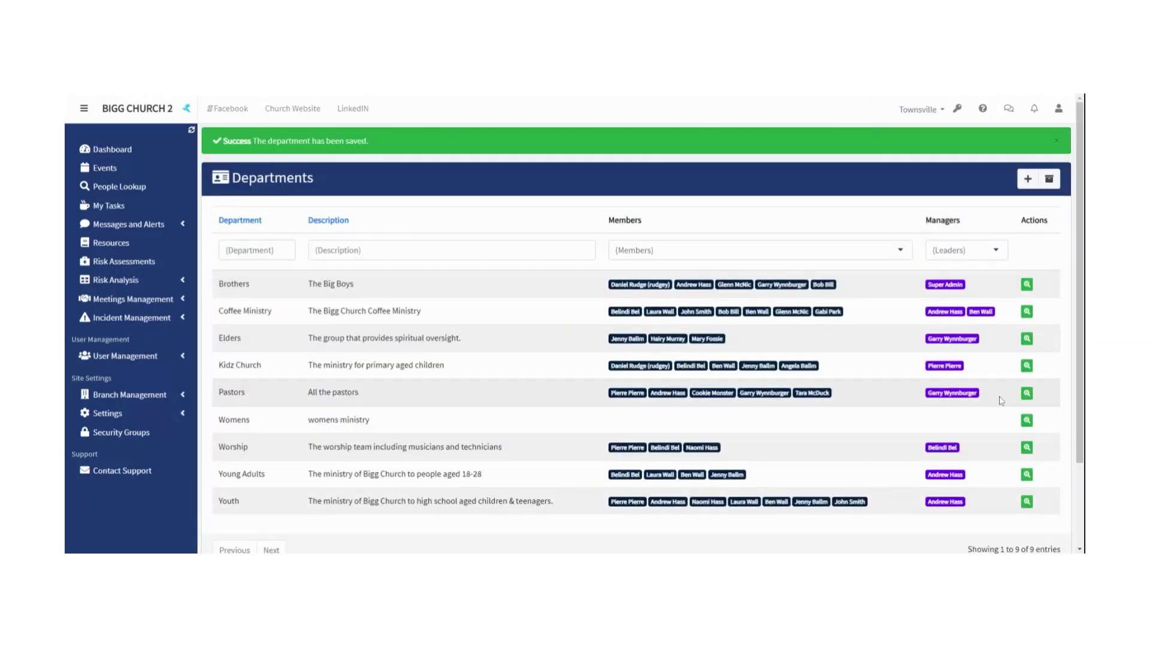
Step: Add Womens to a member's departments under Office Use Only and save the profile
click(946, 394)
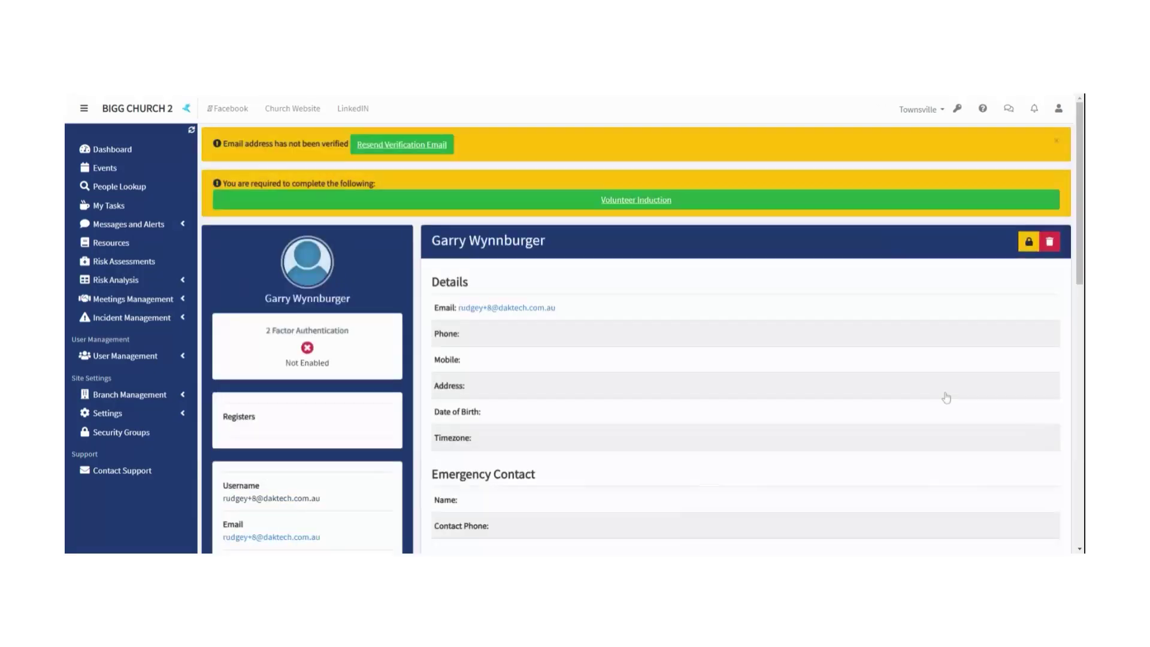
scroll(699, 318, down, 5)
click(329, 390)
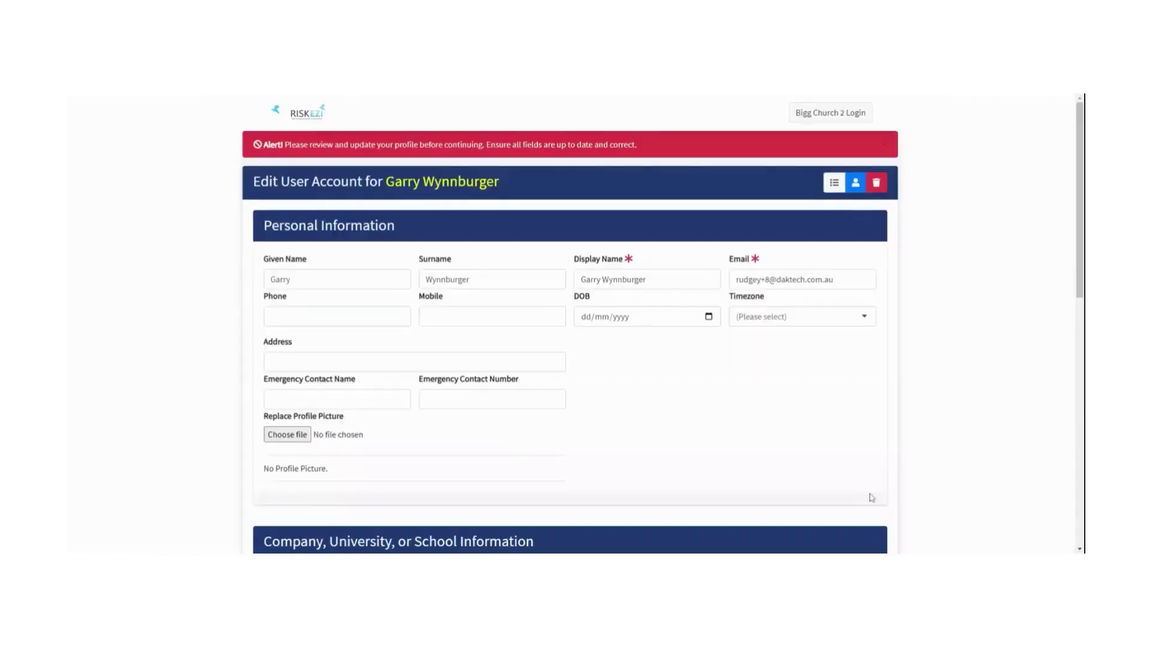
scroll(783, 380, down, 6)
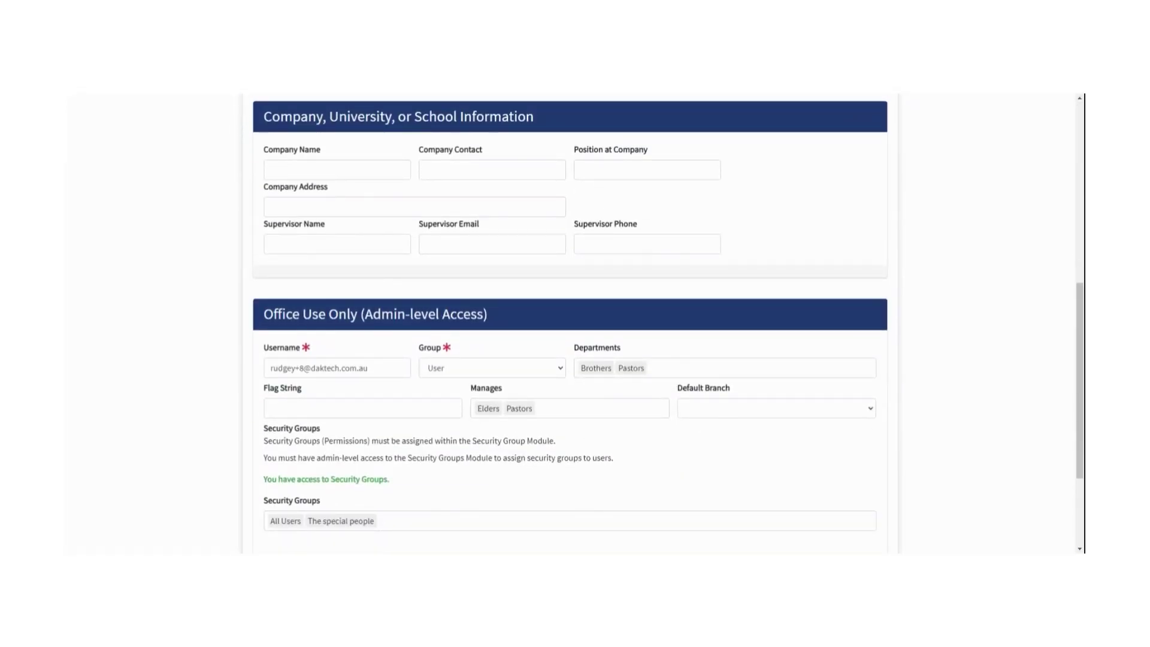
click(749, 367)
click(638, 445)
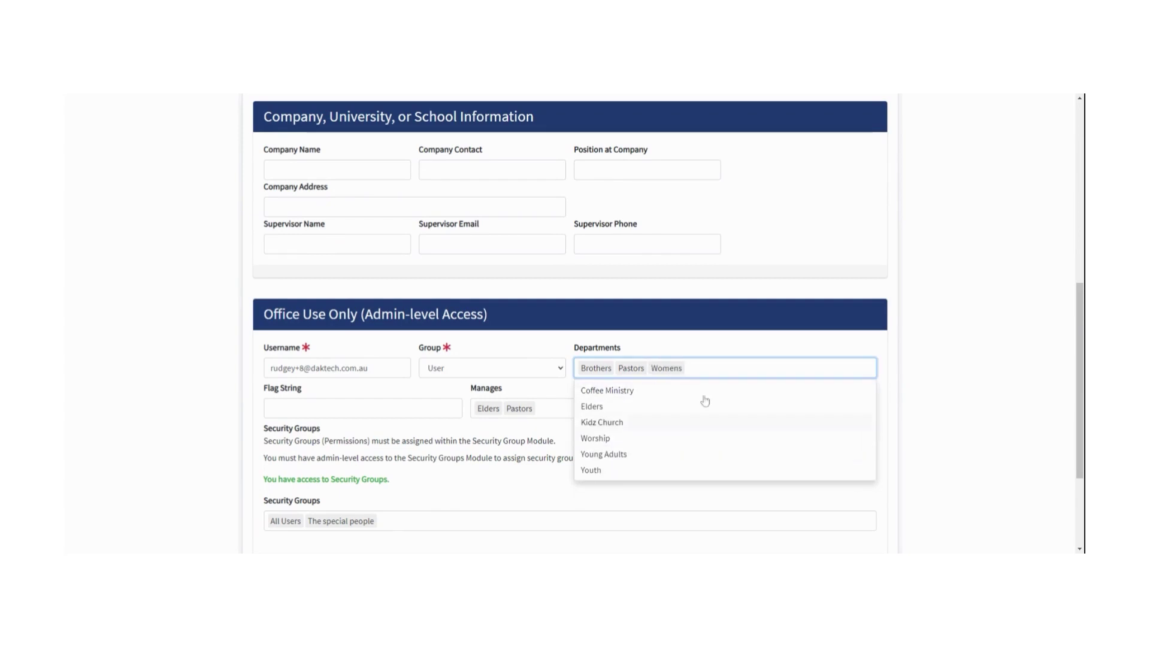
click(860, 360)
scroll(220, 454, down, 3)
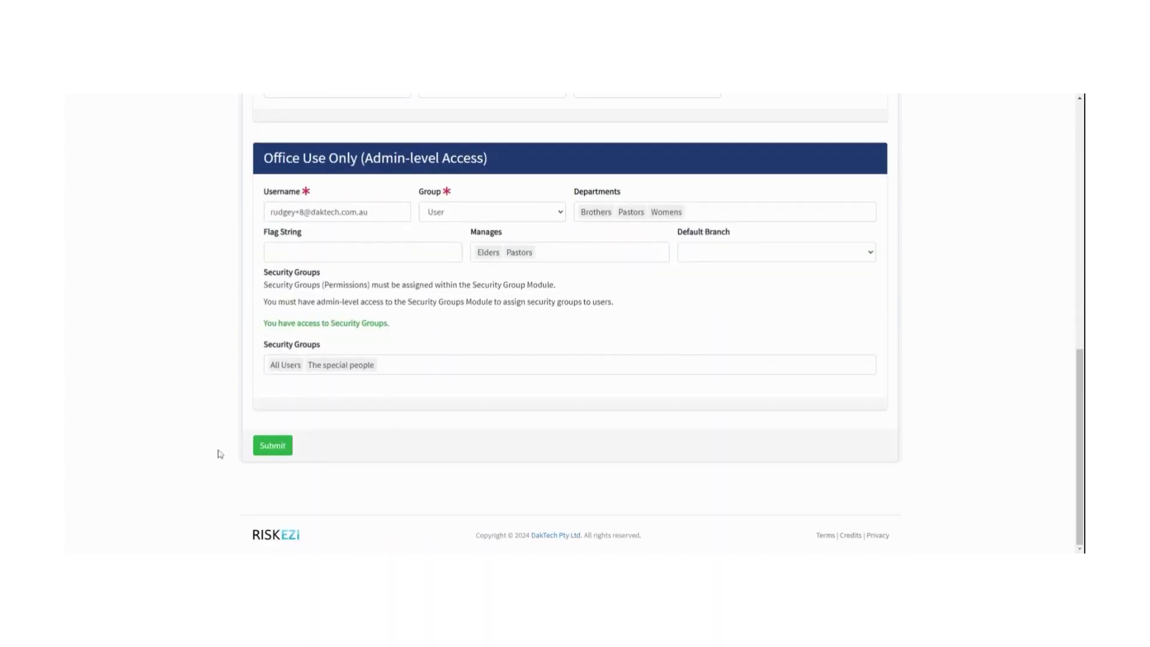
click(275, 445)
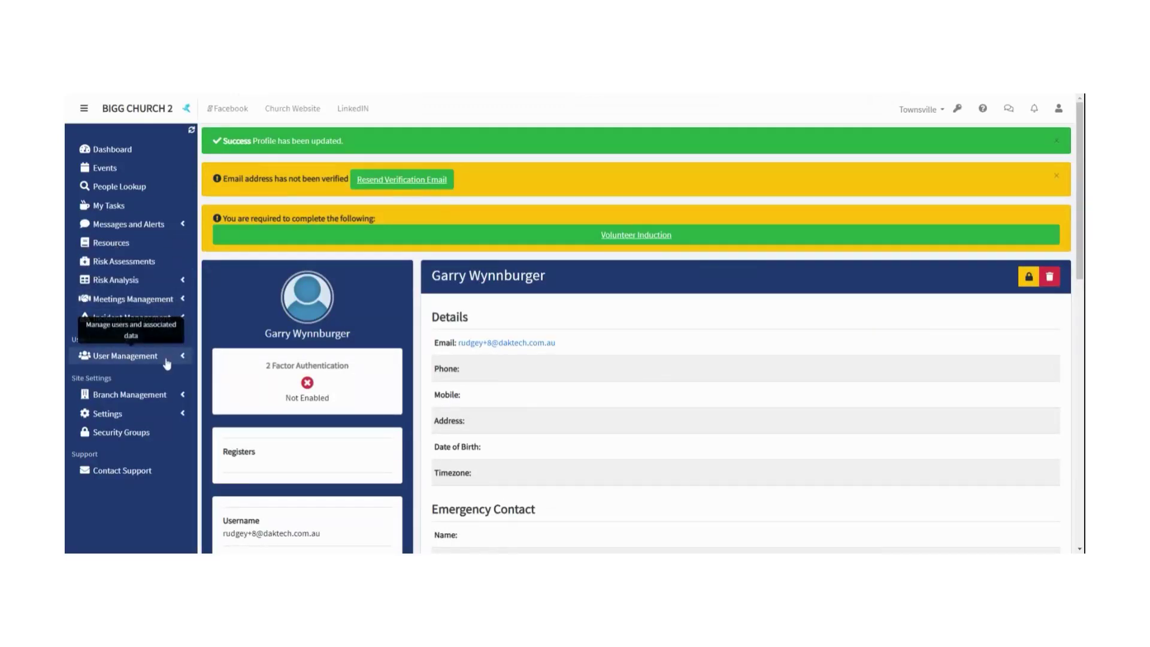
Step: Return to the Departments list from the User Management sidebar section
click(168, 359)
click(138, 393)
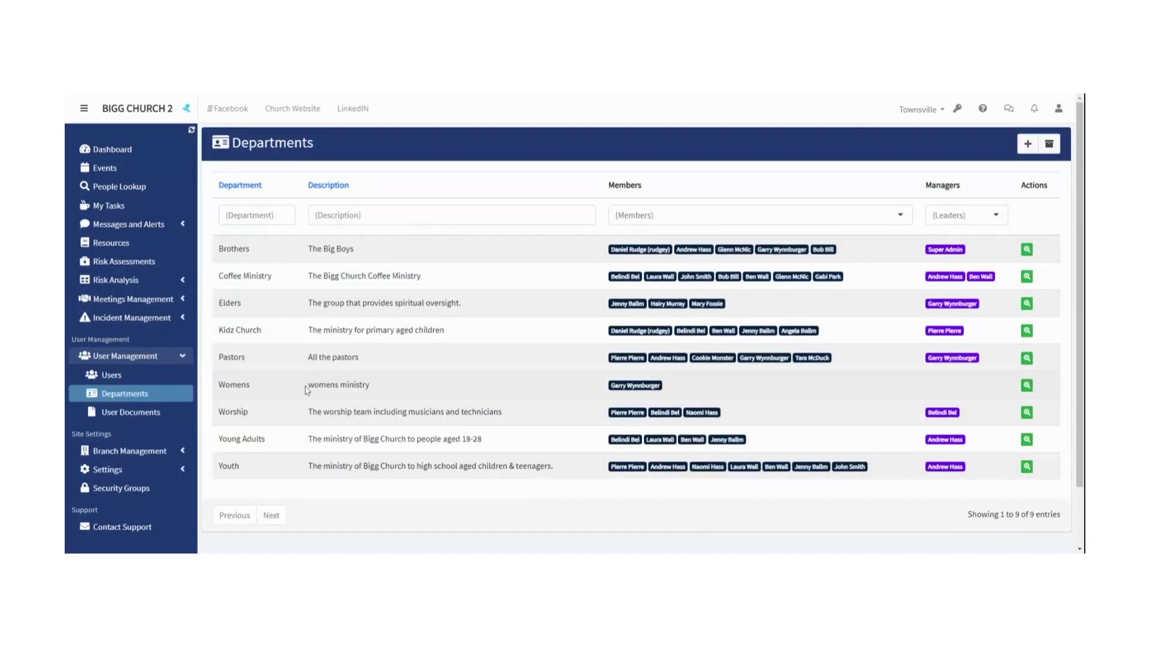